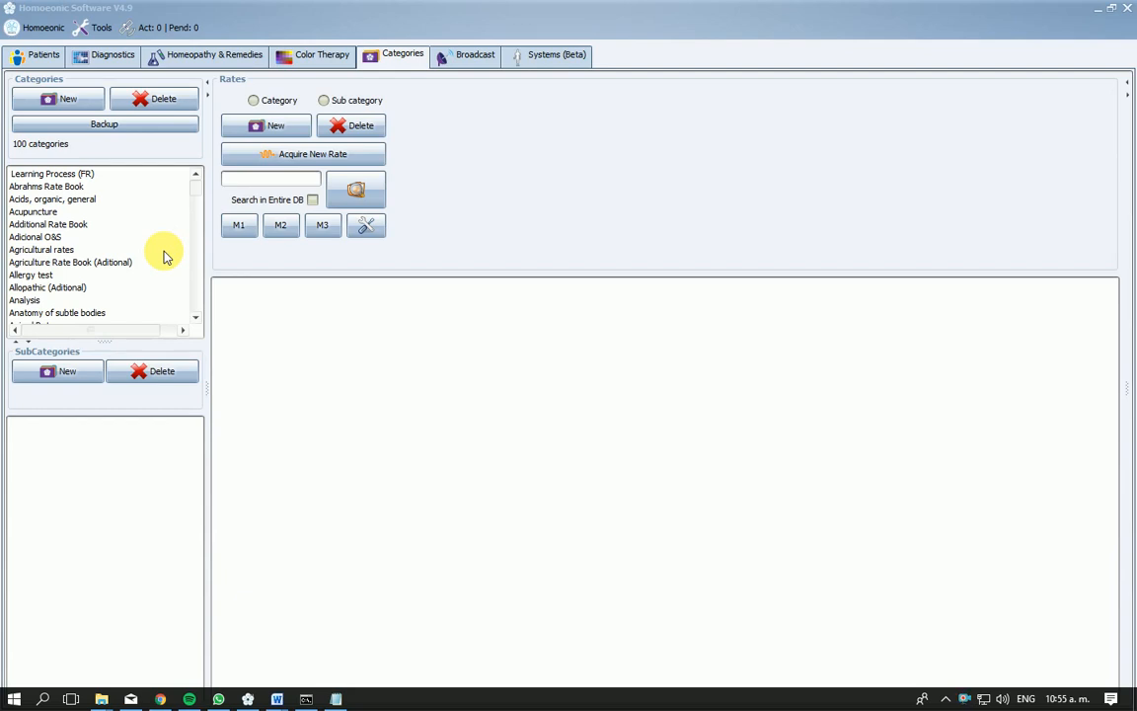
# - Create a new category named 001 New Category
pyautogui.click(104, 249)
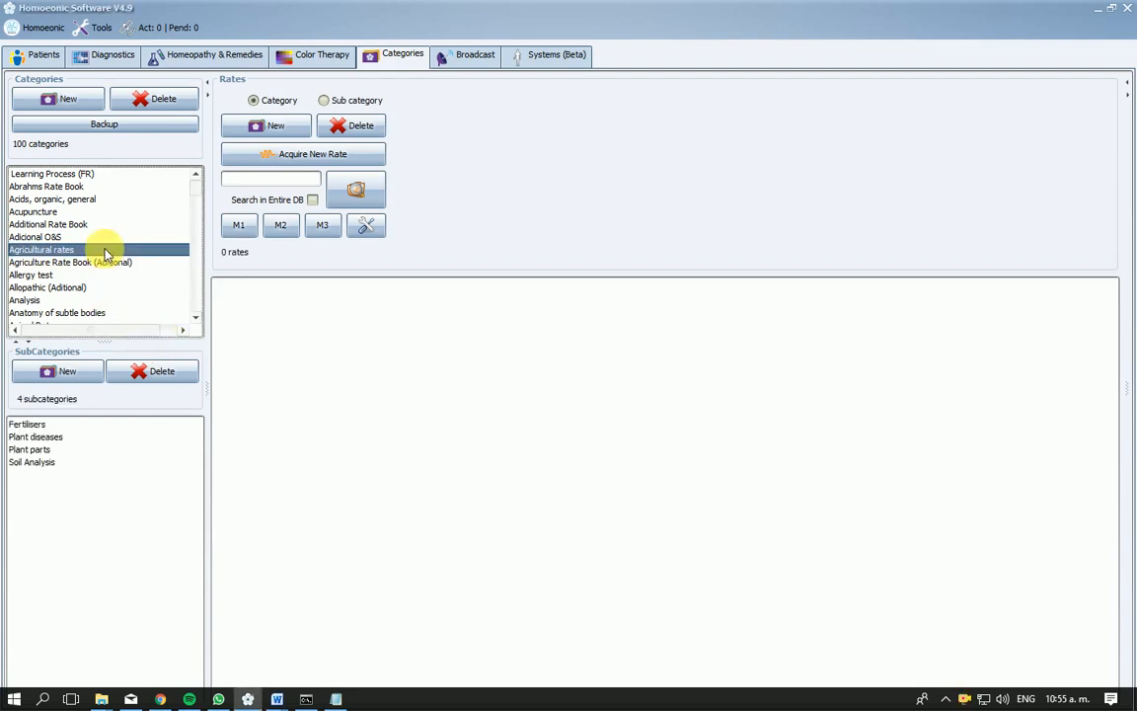
pyautogui.click(113, 190)
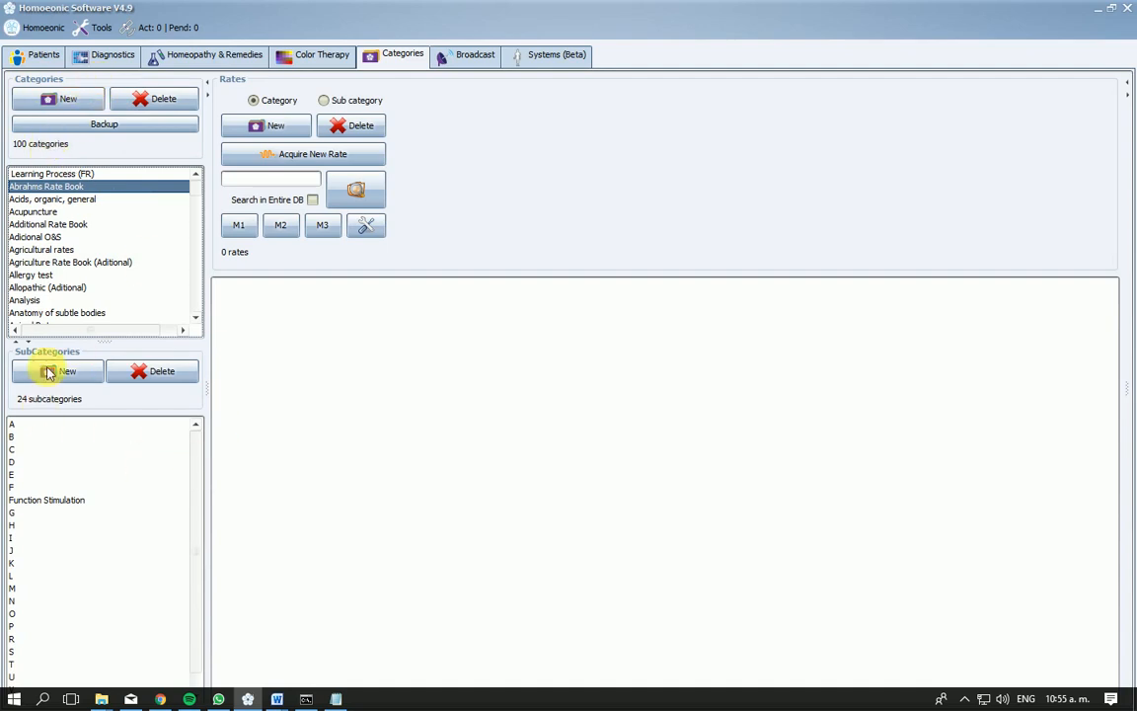
pyautogui.click(60, 96)
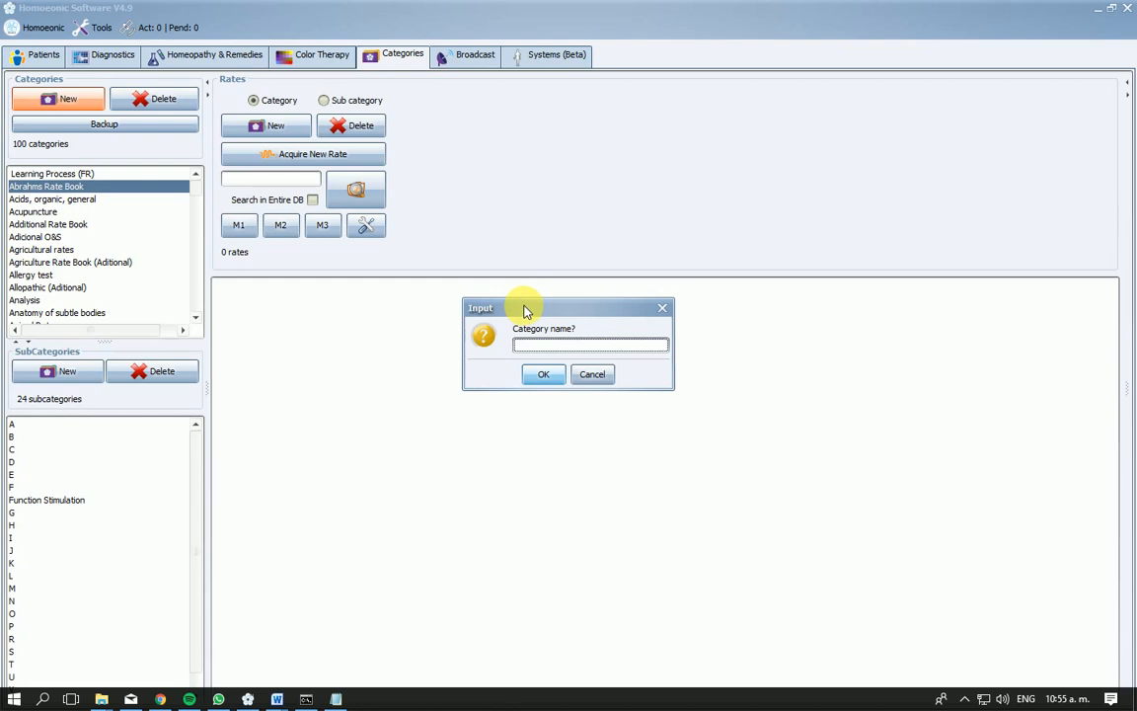
pyautogui.write('001 New Category')
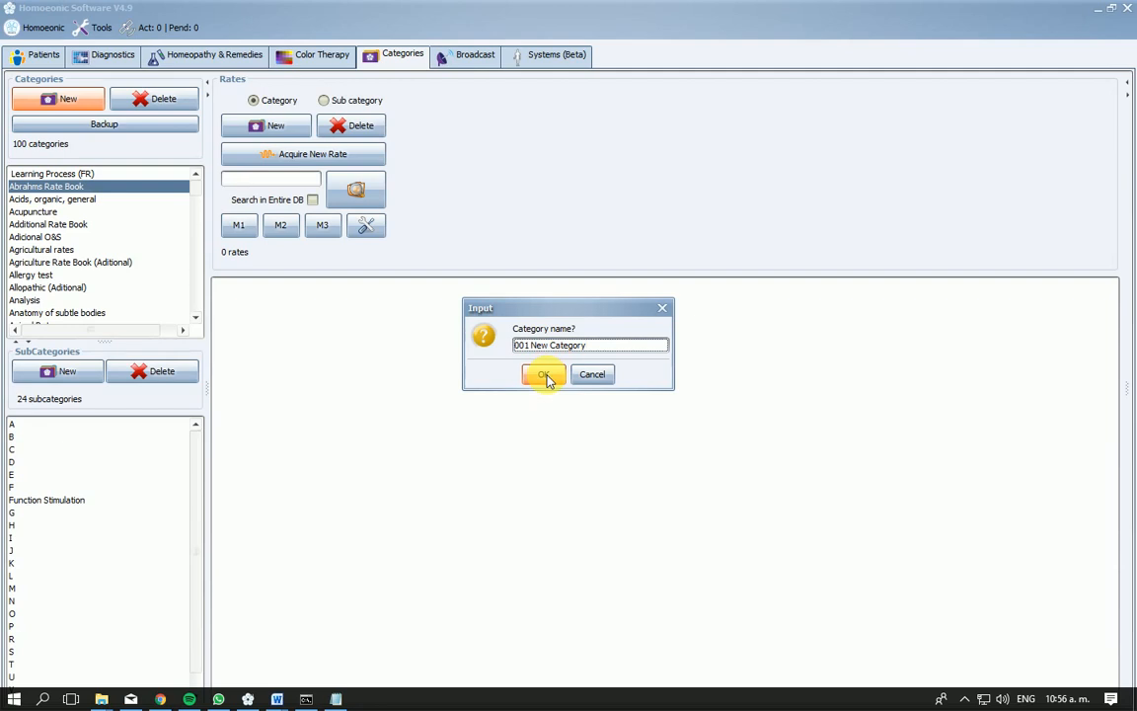
pyautogui.click(544, 376)
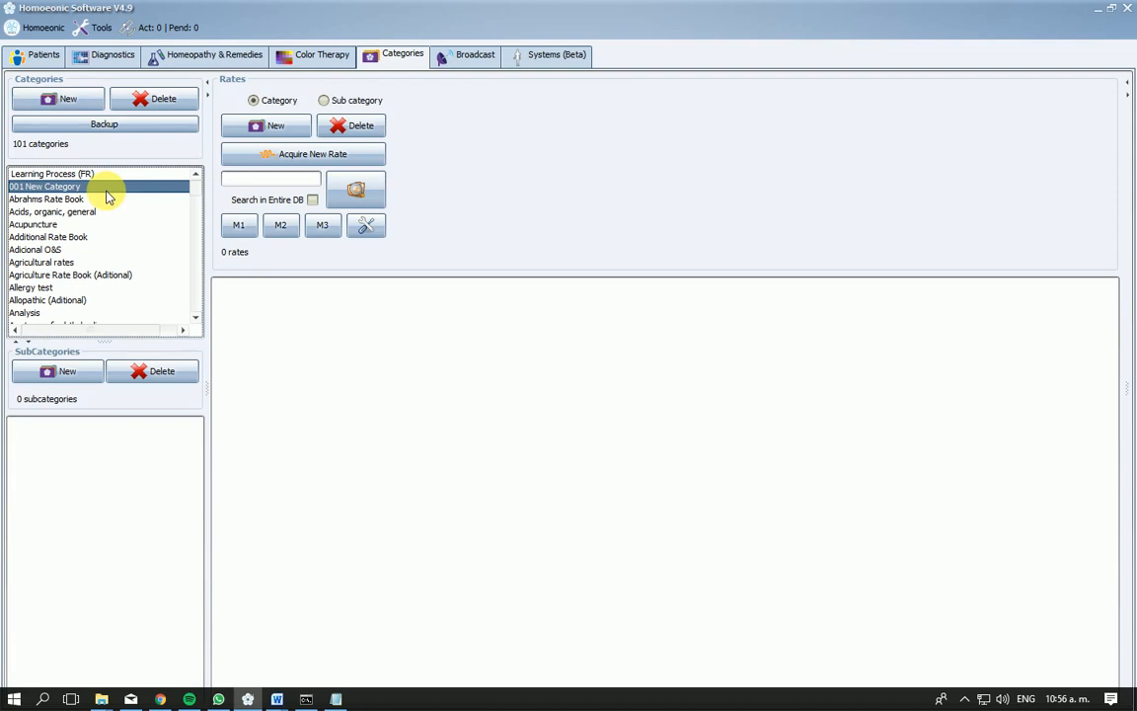
# - Add a subcategory named 001 Sub Category to 001 New Category and select it
pyautogui.click(91, 198)
pyautogui.click(89, 187)
pyautogui.click(86, 376)
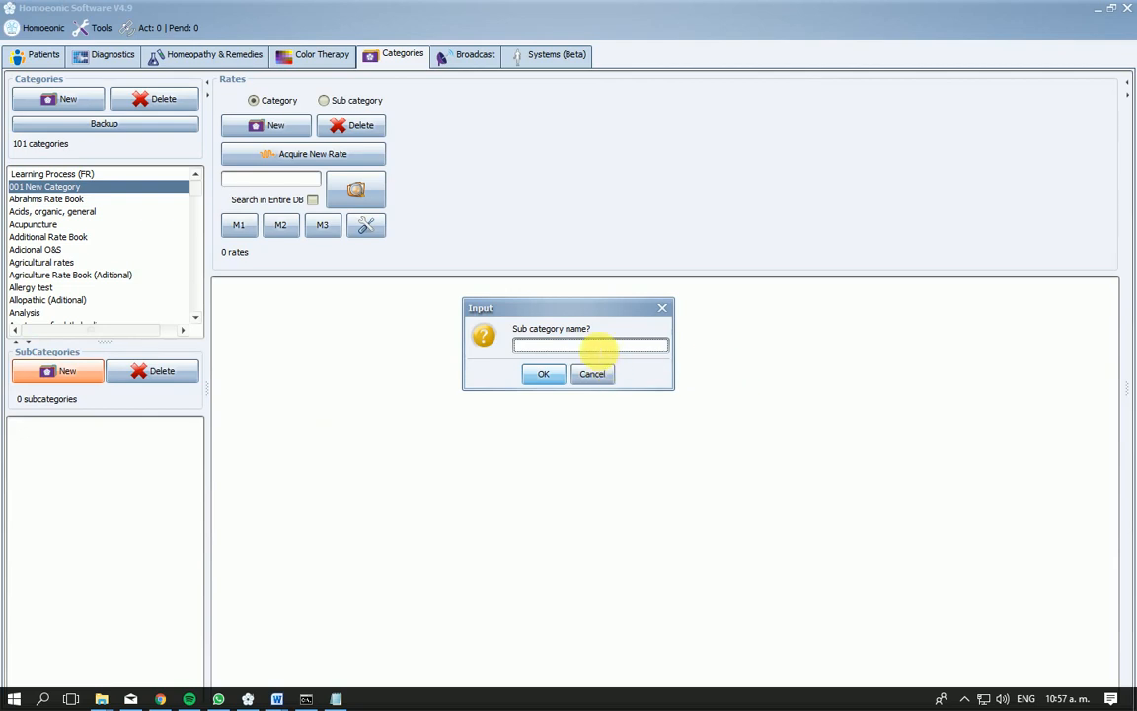
pyautogui.write('001 Sub Category')
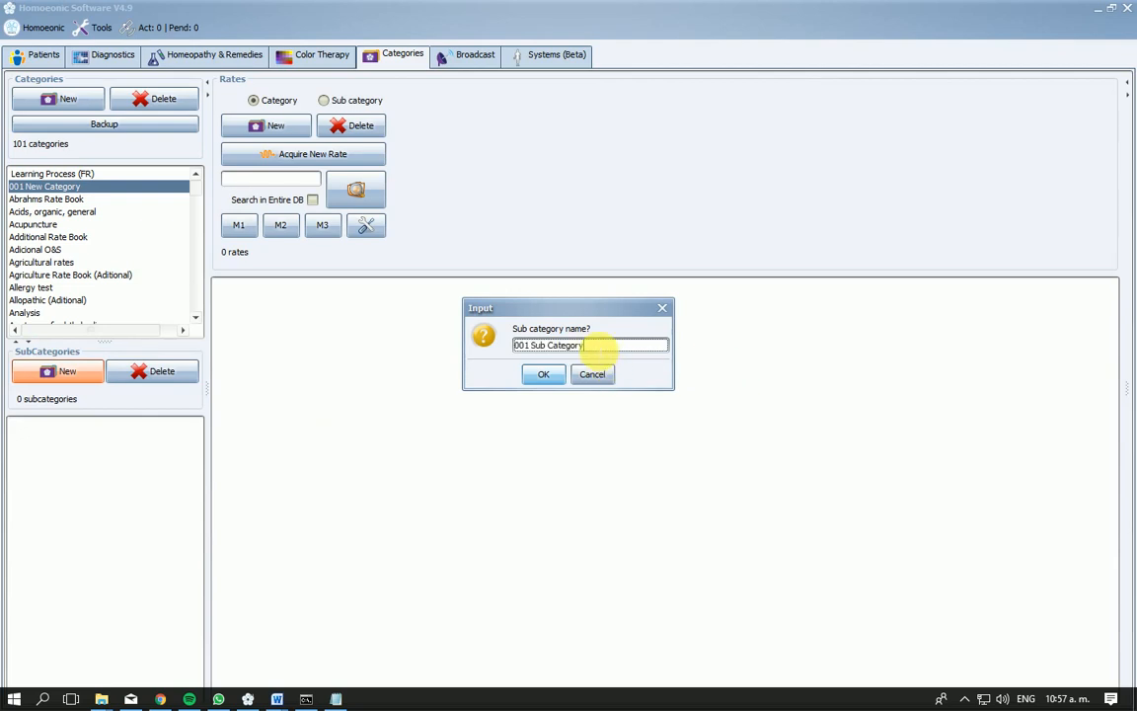
pyautogui.click(544, 374)
pyautogui.click(89, 426)
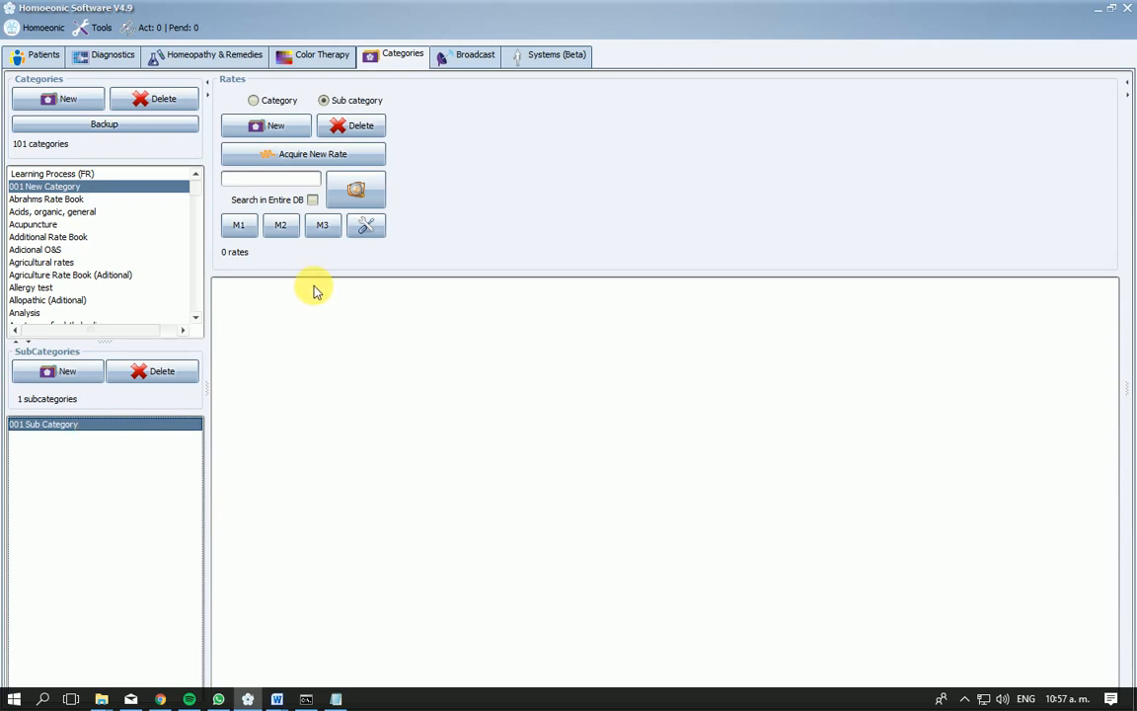
# - Open the window for acquiring a new rate in 001 Sub Category and move it clear of the category lists
pyautogui.click(294, 160)
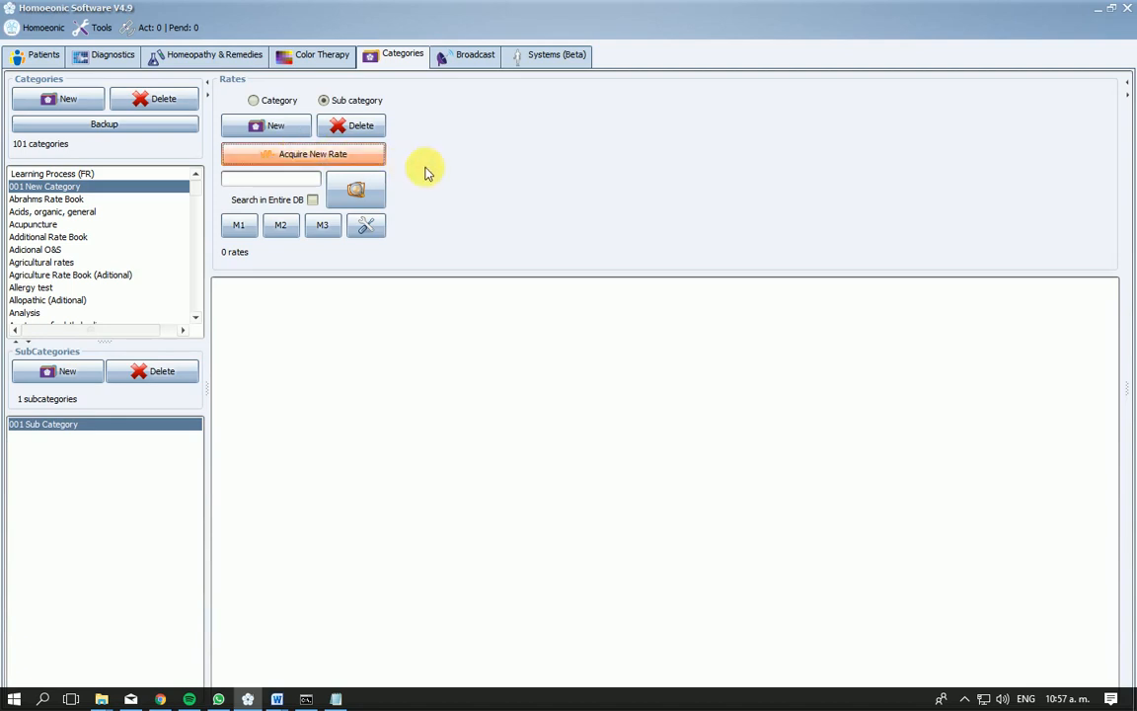
pyautogui.click(293, 161)
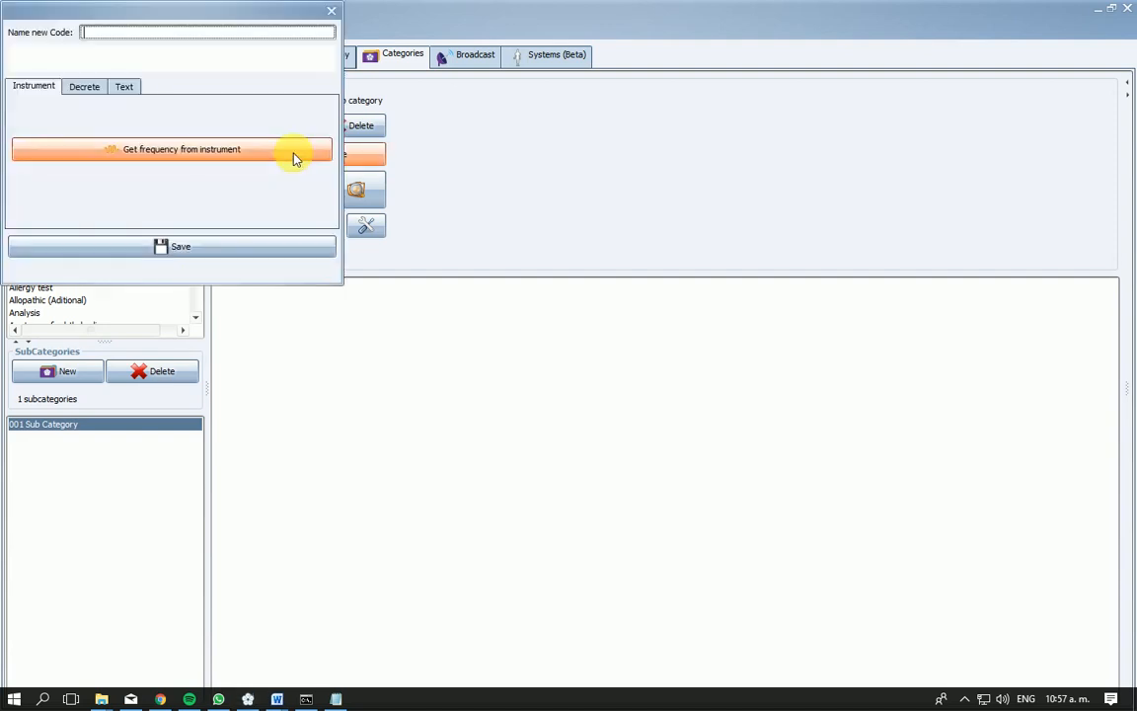
pyautogui.moveTo(266, 13); pyautogui.dragTo(743, 221)
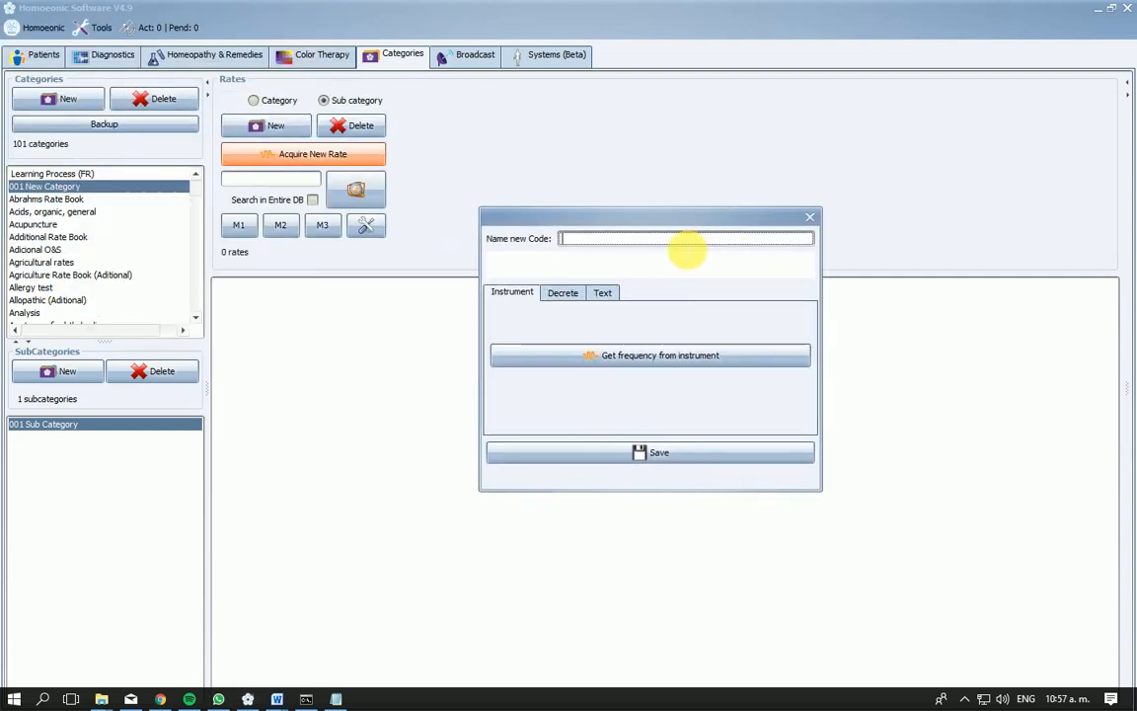
pyautogui.moveTo(564, 218); pyautogui.dragTo(520, 214)
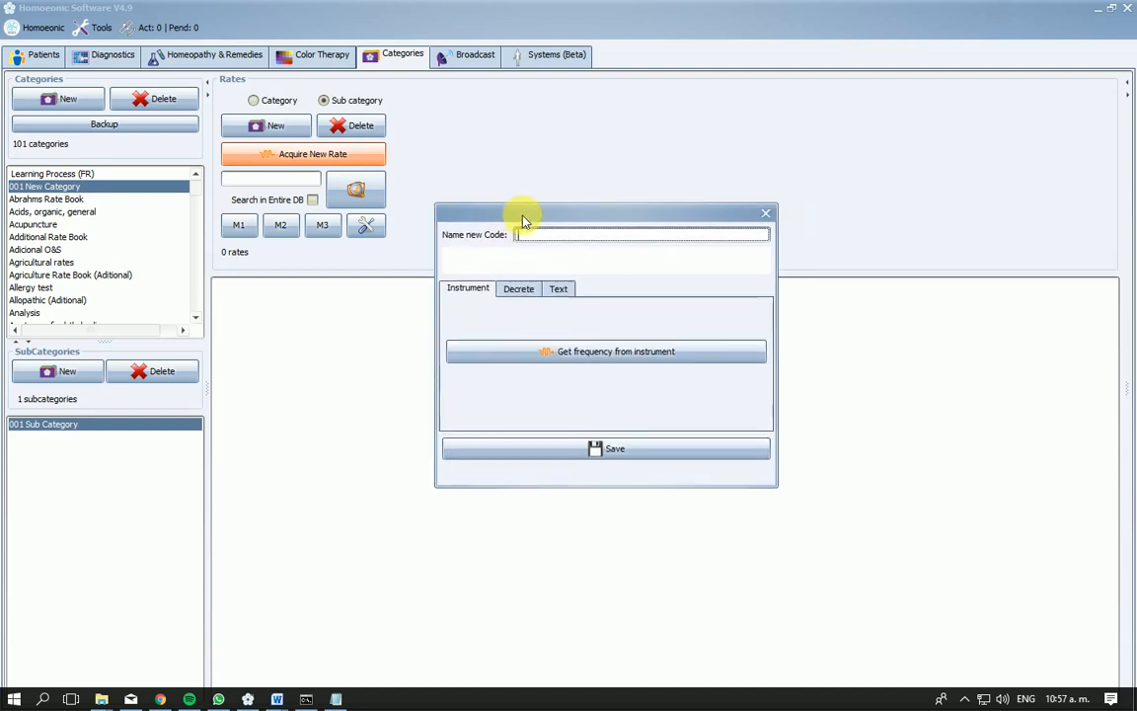
# - Review the Instrument, Decrete and Text sources available for acquiring a rate's frequency
pyautogui.click(477, 292)
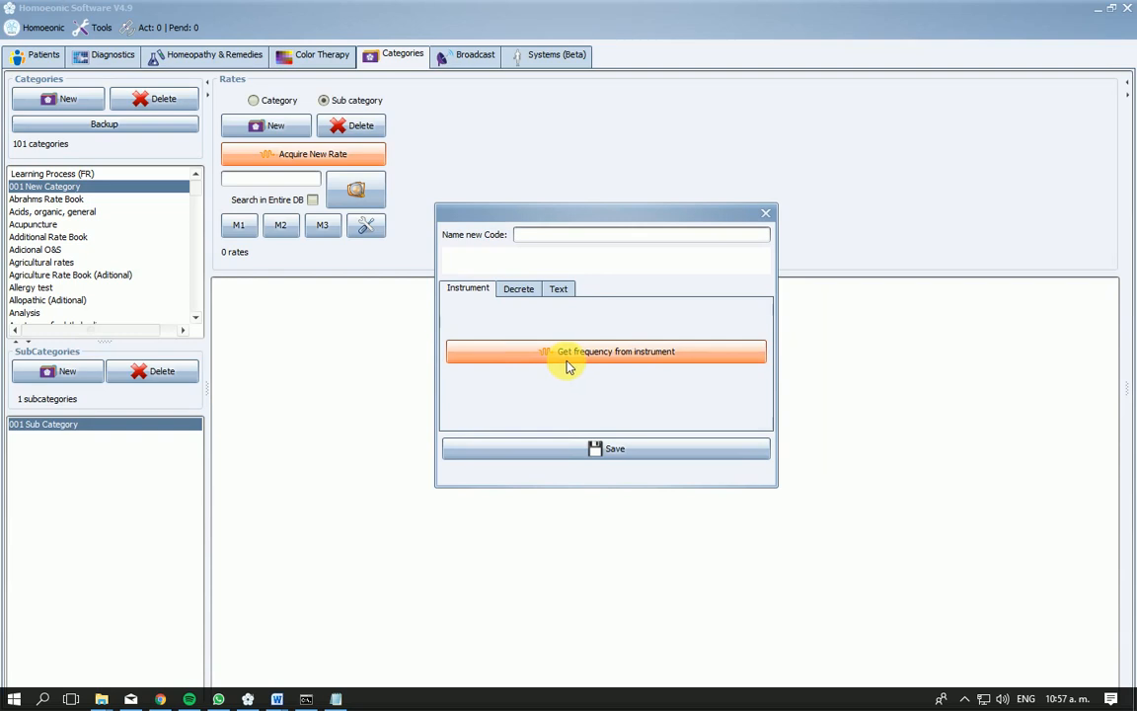
pyautogui.click(522, 289)
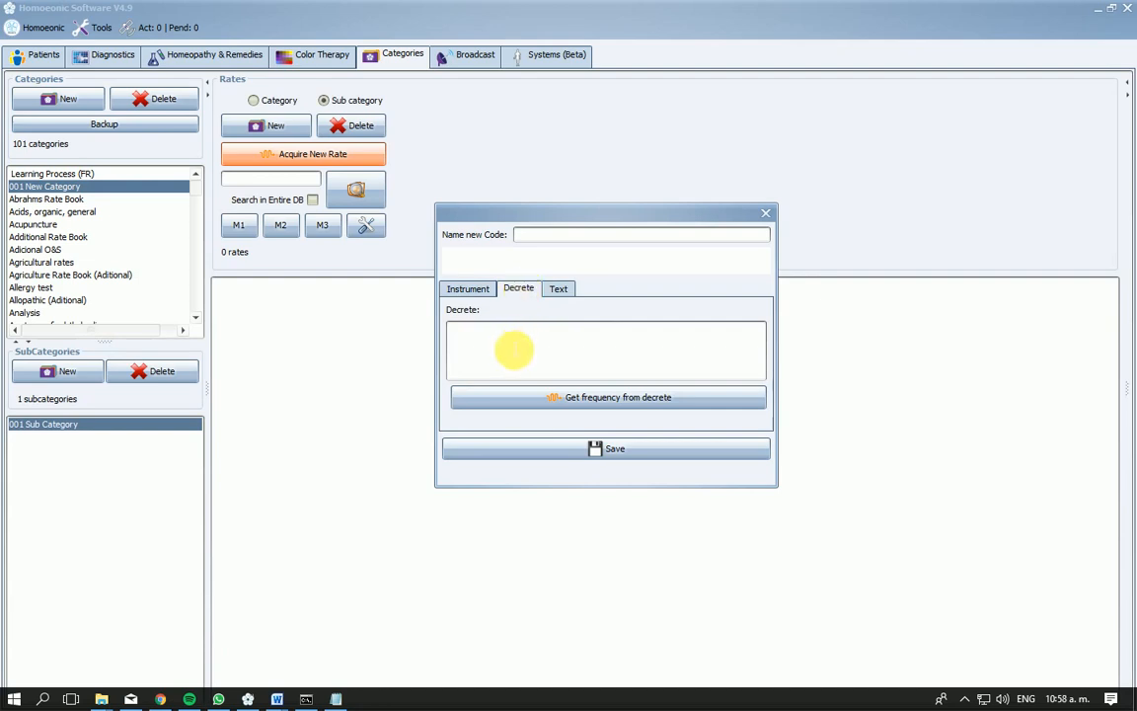
pyautogui.click(510, 353)
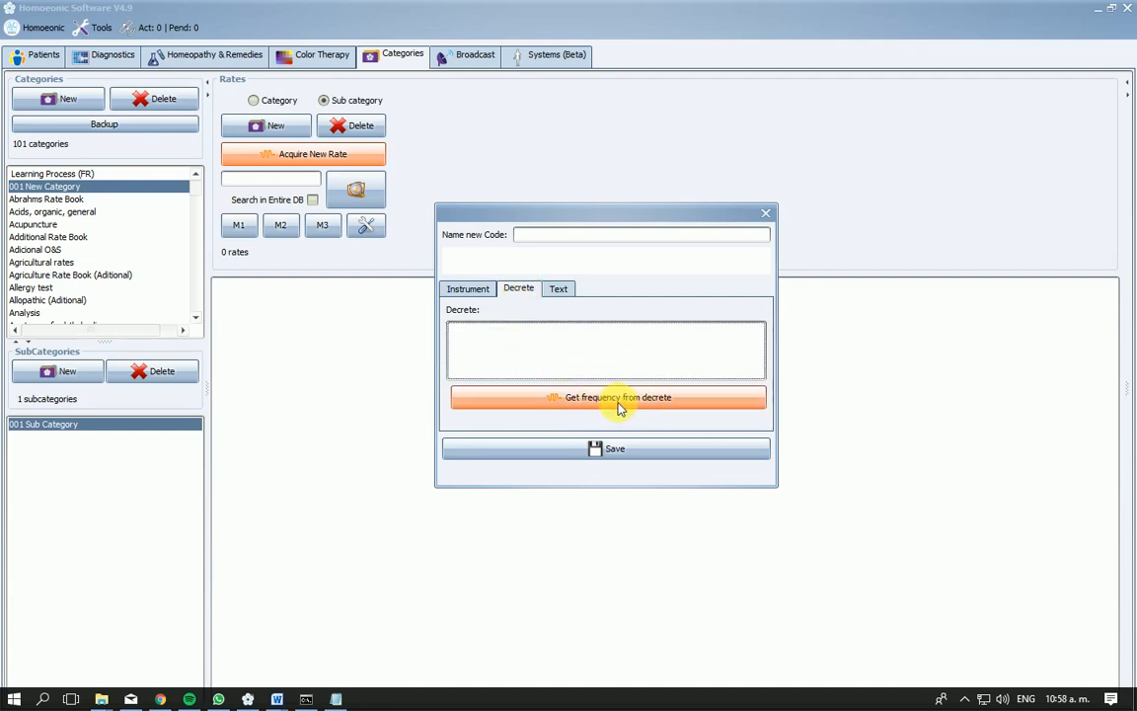
pyautogui.click(560, 289)
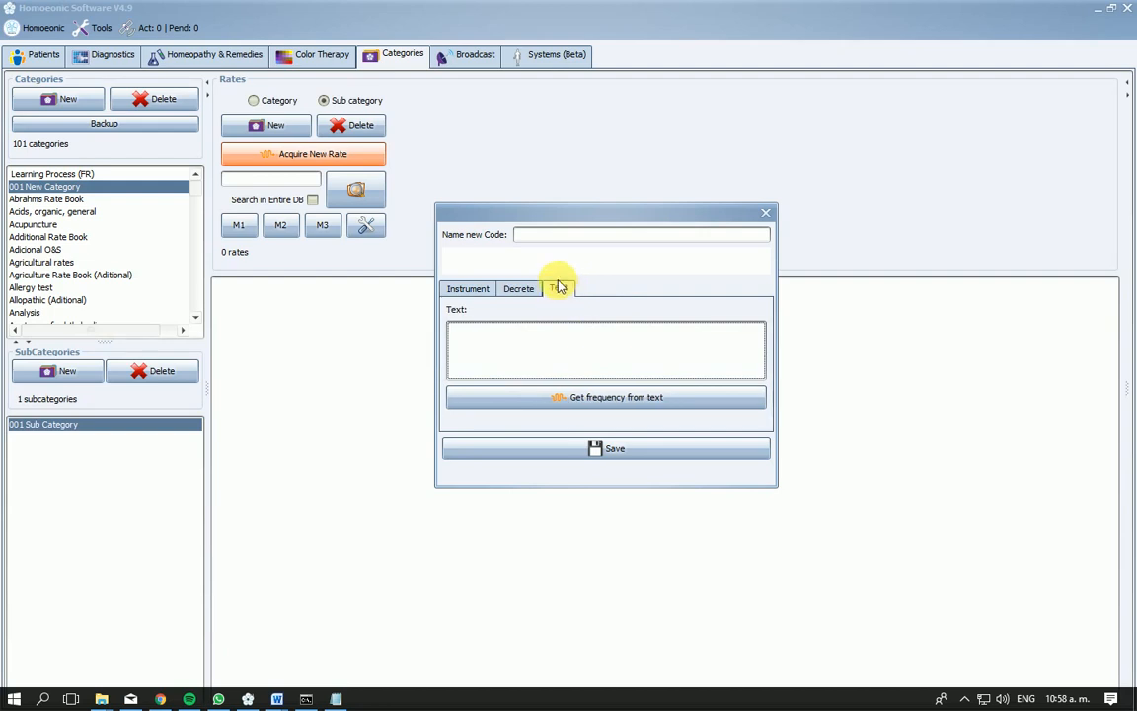
pyautogui.click(470, 290)
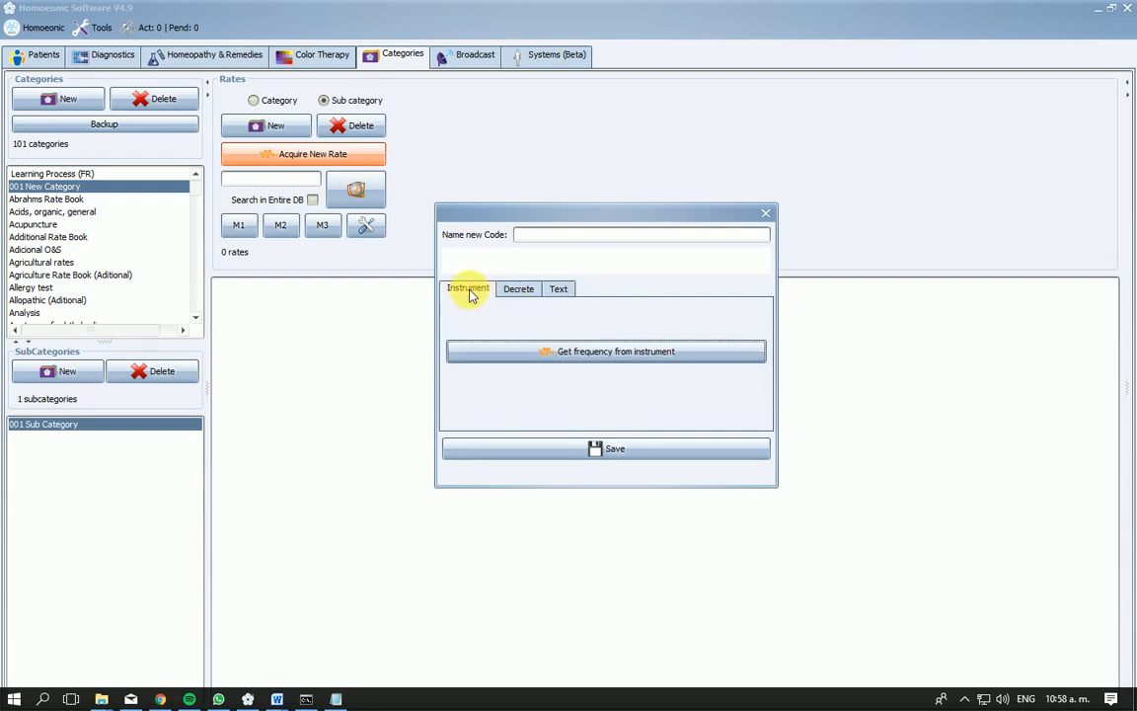
# - Name the new code Honey Cream, get its frequency from the instrument, save it and select the saved rate
pyautogui.click(528, 237)
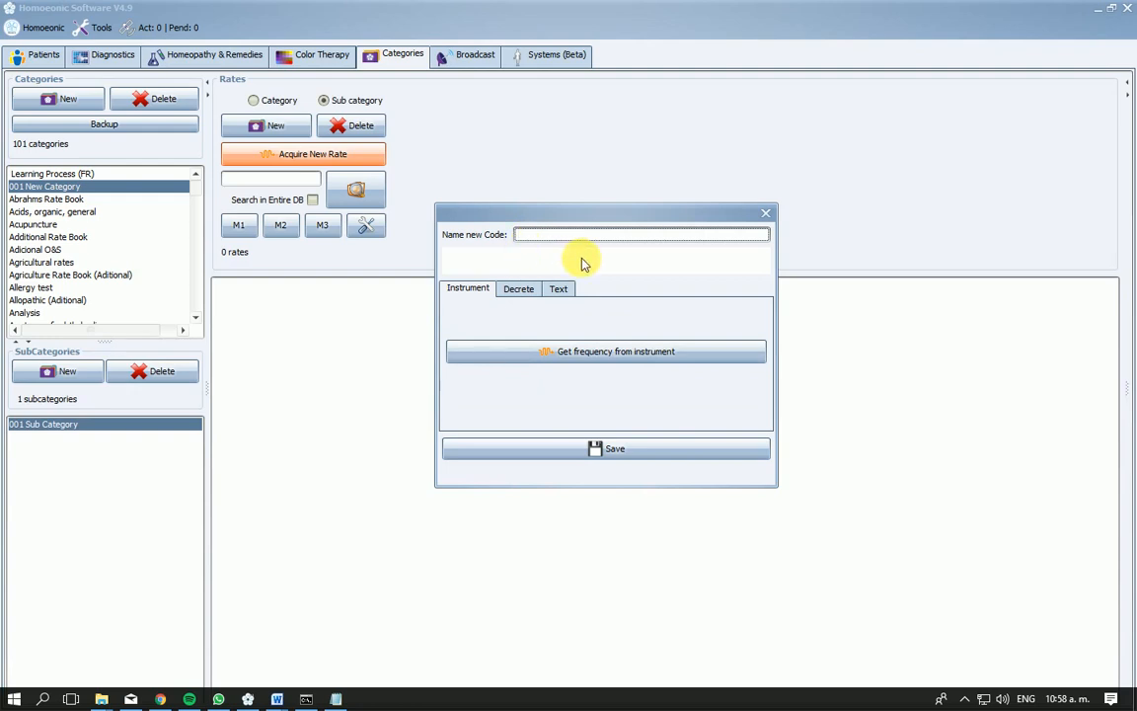
pyautogui.write('Honey Cream')
pyautogui.click(572, 353)
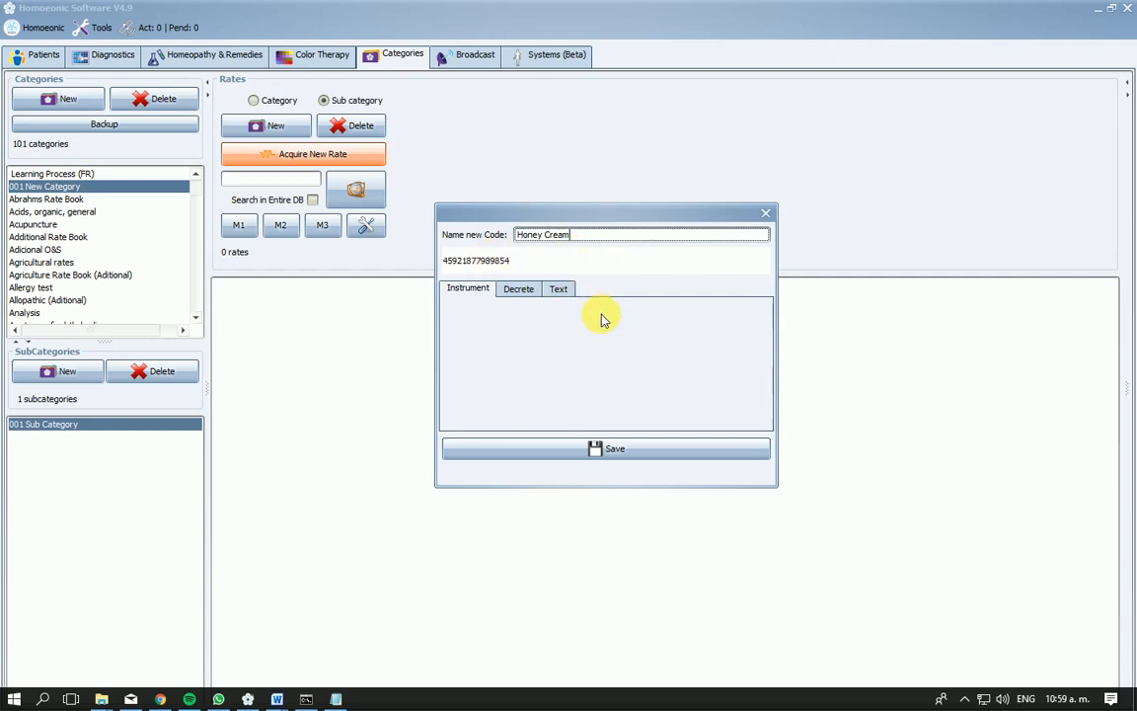
pyautogui.click(589, 450)
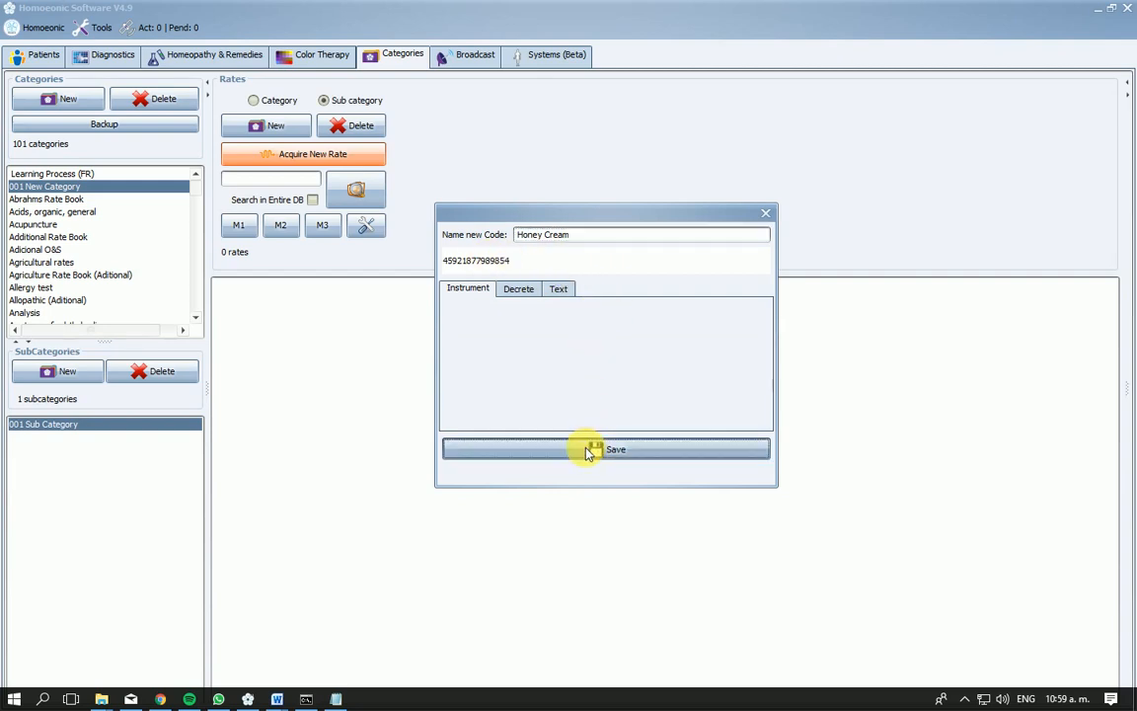
pyautogui.click(265, 290)
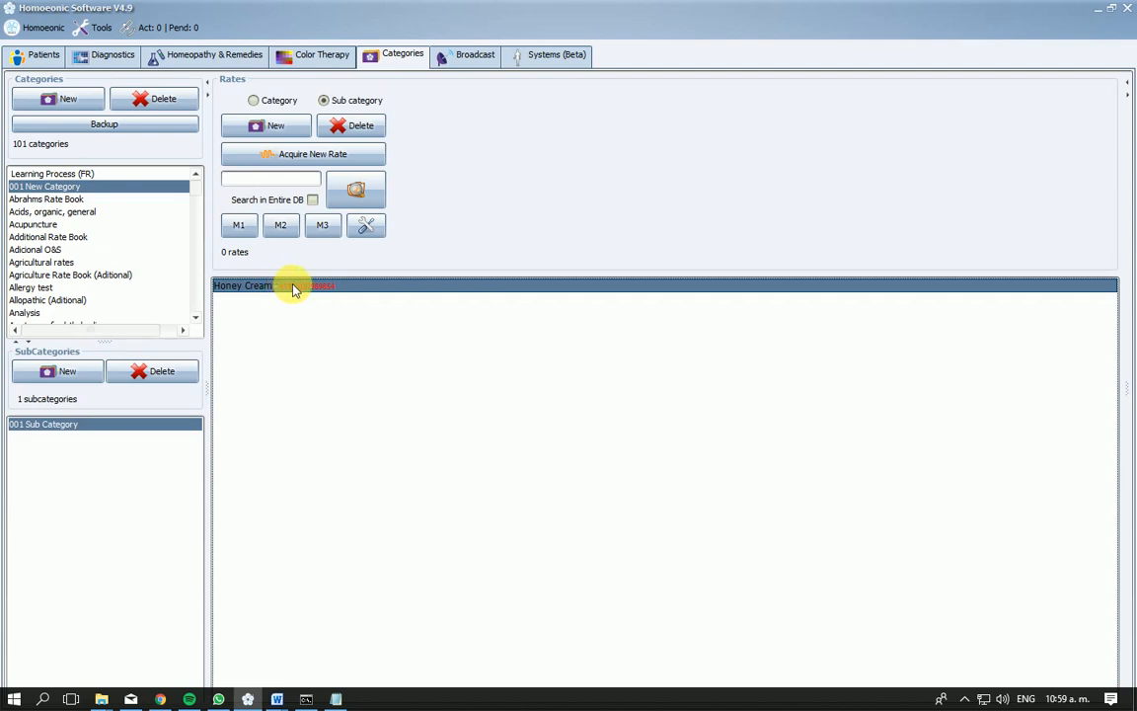
# - Acquire and save a rate from the decrete "I am soft as a feather yet hard as a stone", and select it
pyautogui.click(286, 153)
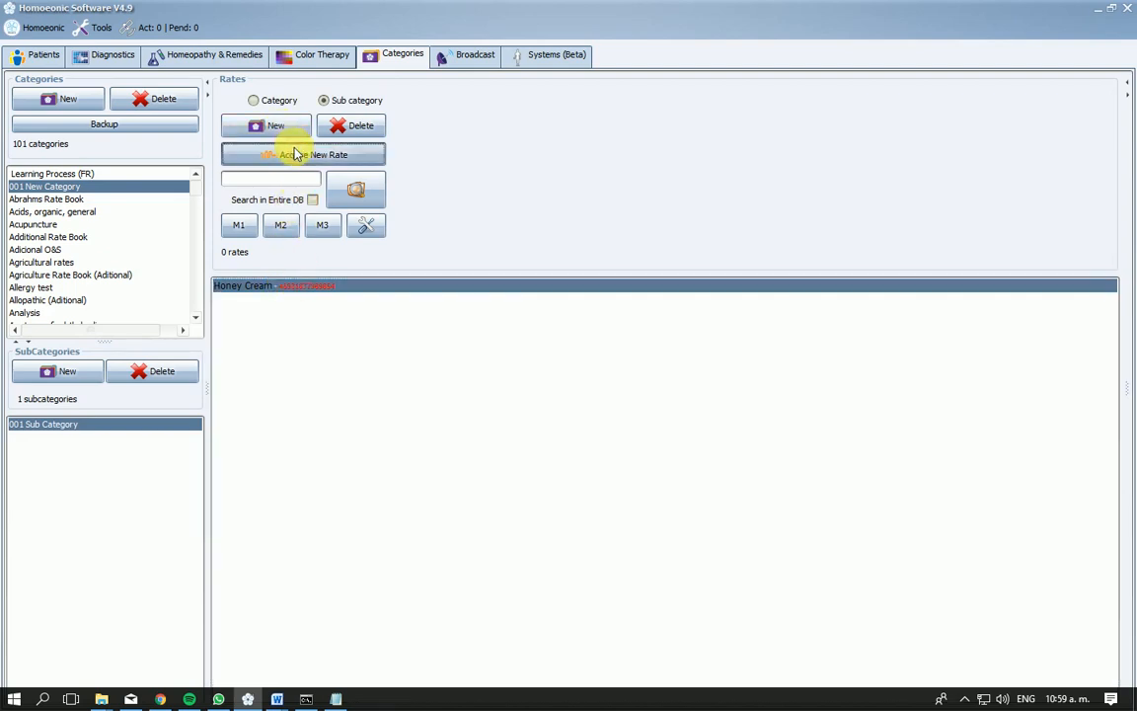
pyautogui.moveTo(242, 18); pyautogui.dragTo(680, 236)
pyautogui.click(515, 298)
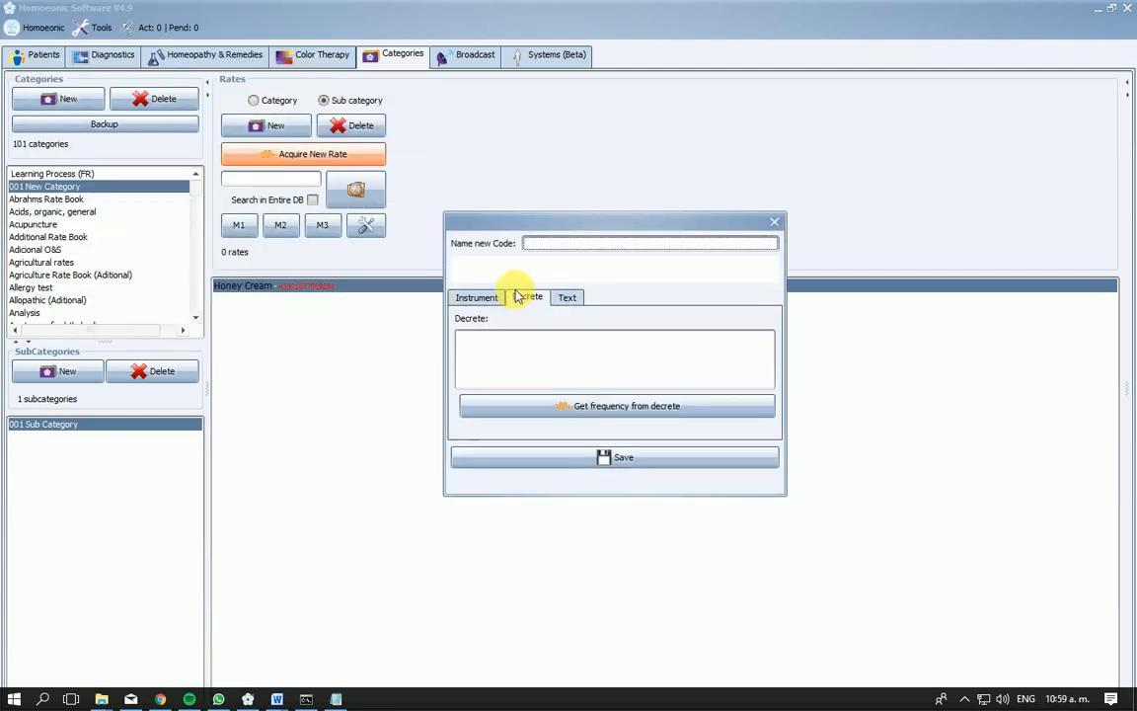
pyautogui.click(625, 360)
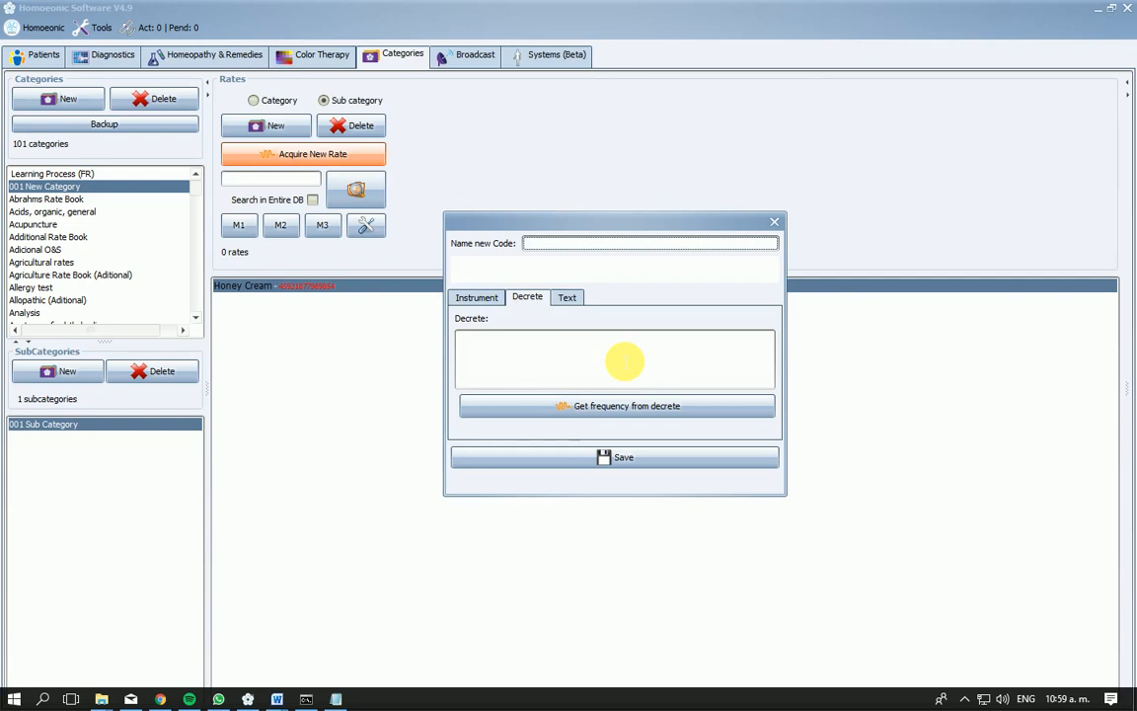
pyautogui.write('I am soft as a feather yet hard as a stone')
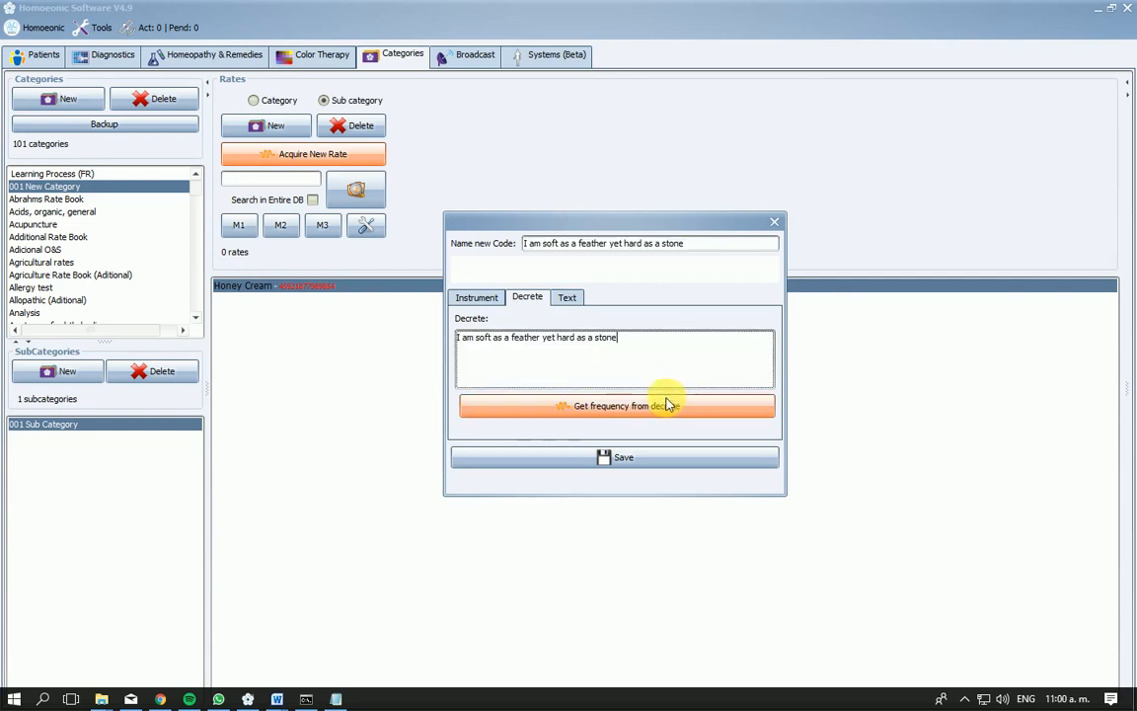
pyautogui.click(667, 406)
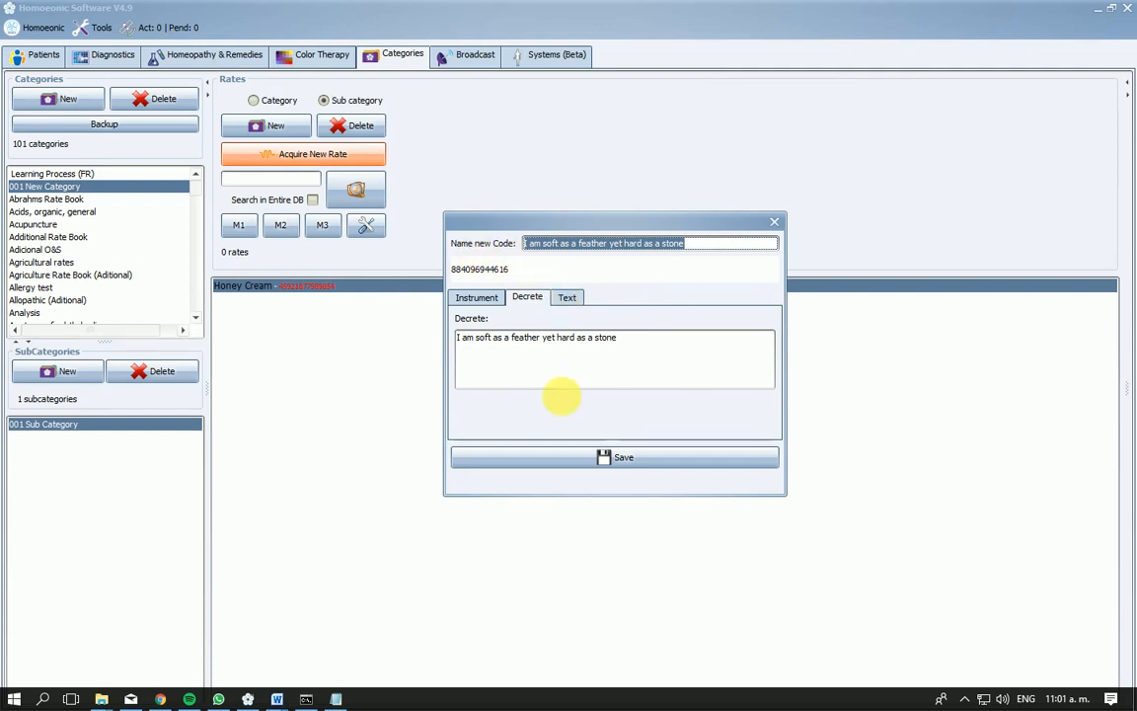
pyautogui.click(601, 457)
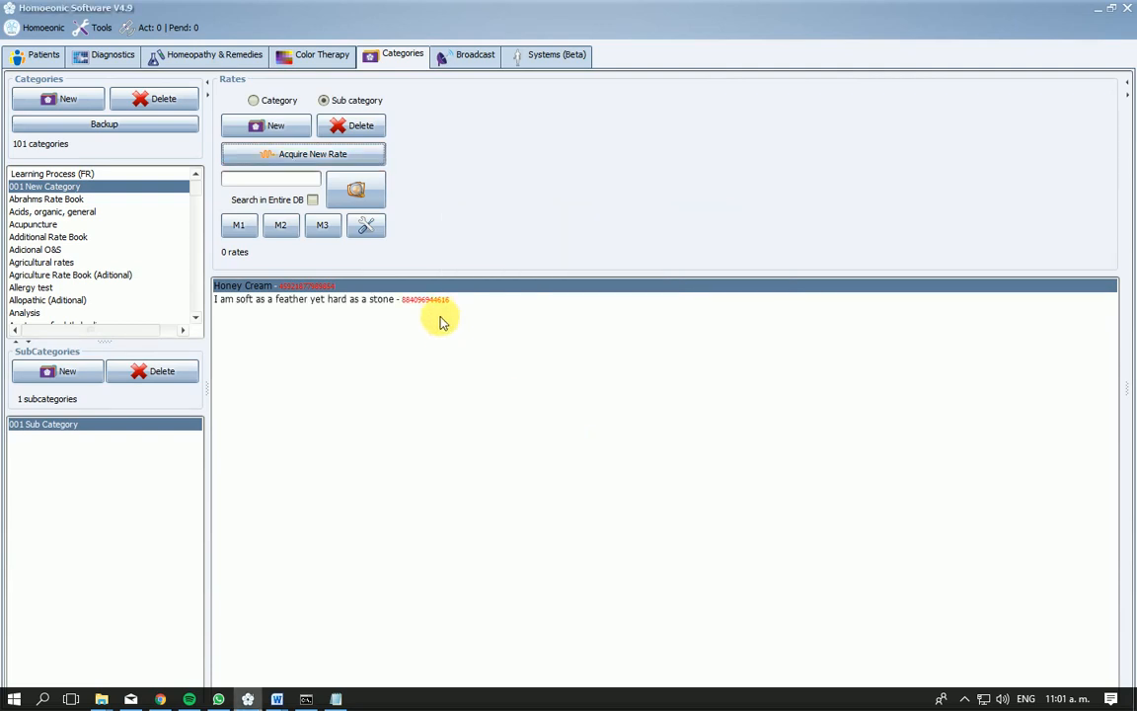
pyautogui.click(422, 301)
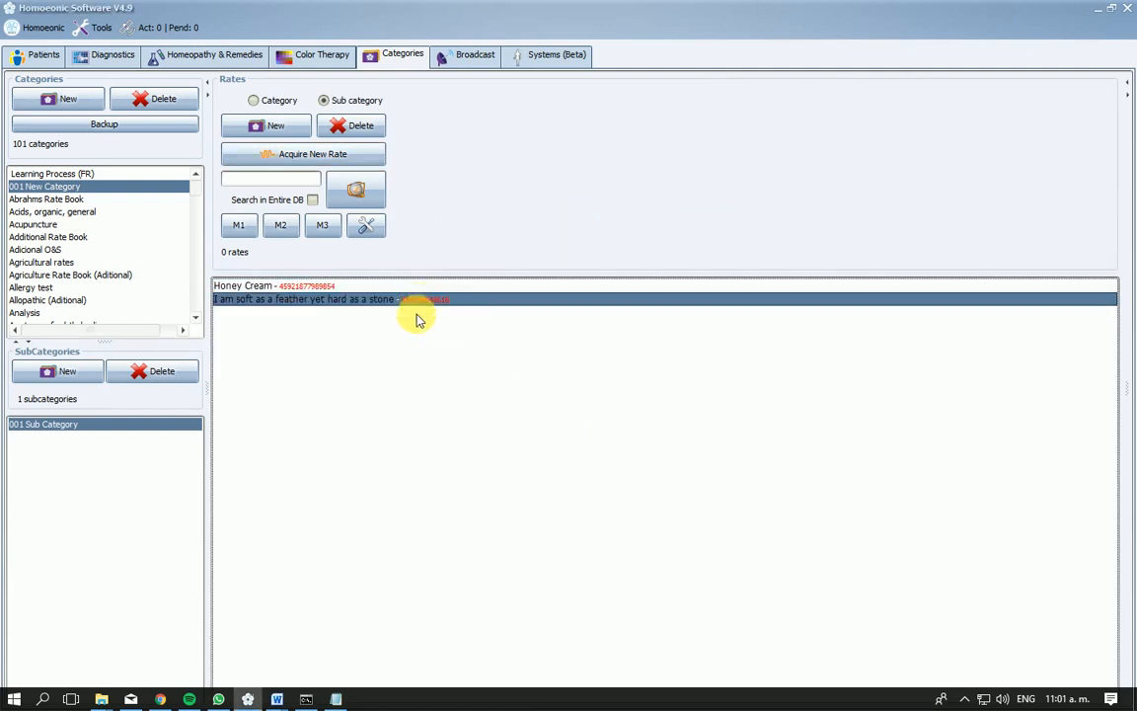
pyautogui.click(336, 163)
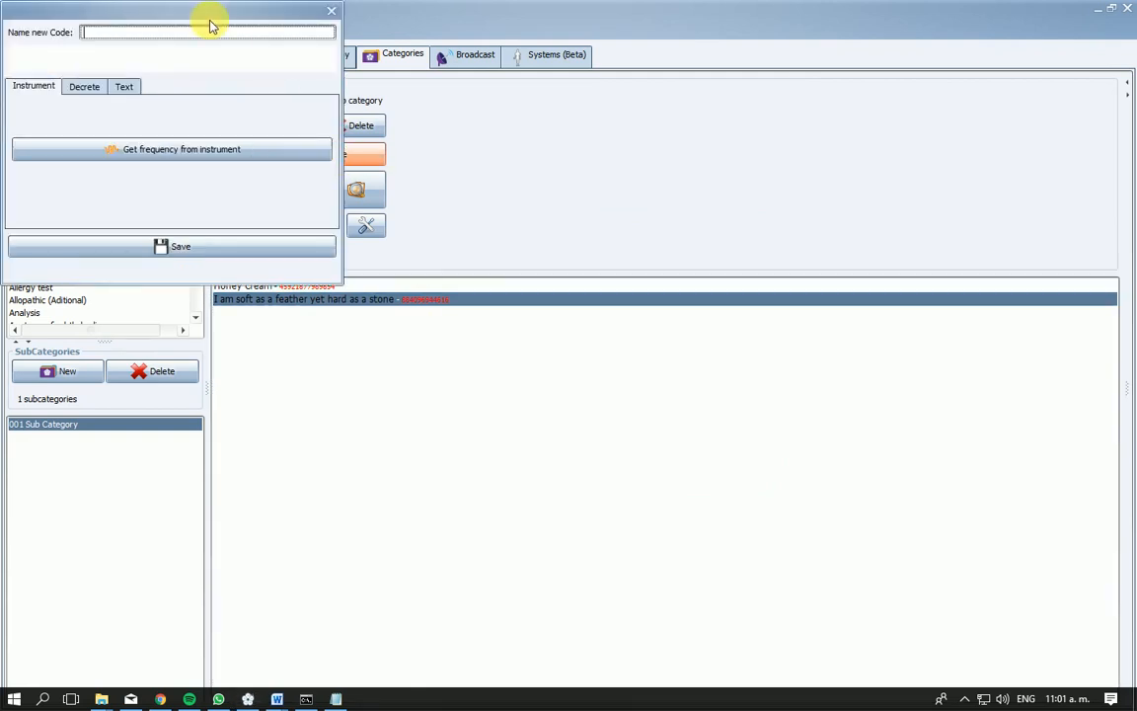
pyautogui.click(140, 86)
pyautogui.moveTo(188, 10); pyautogui.dragTo(736, 316)
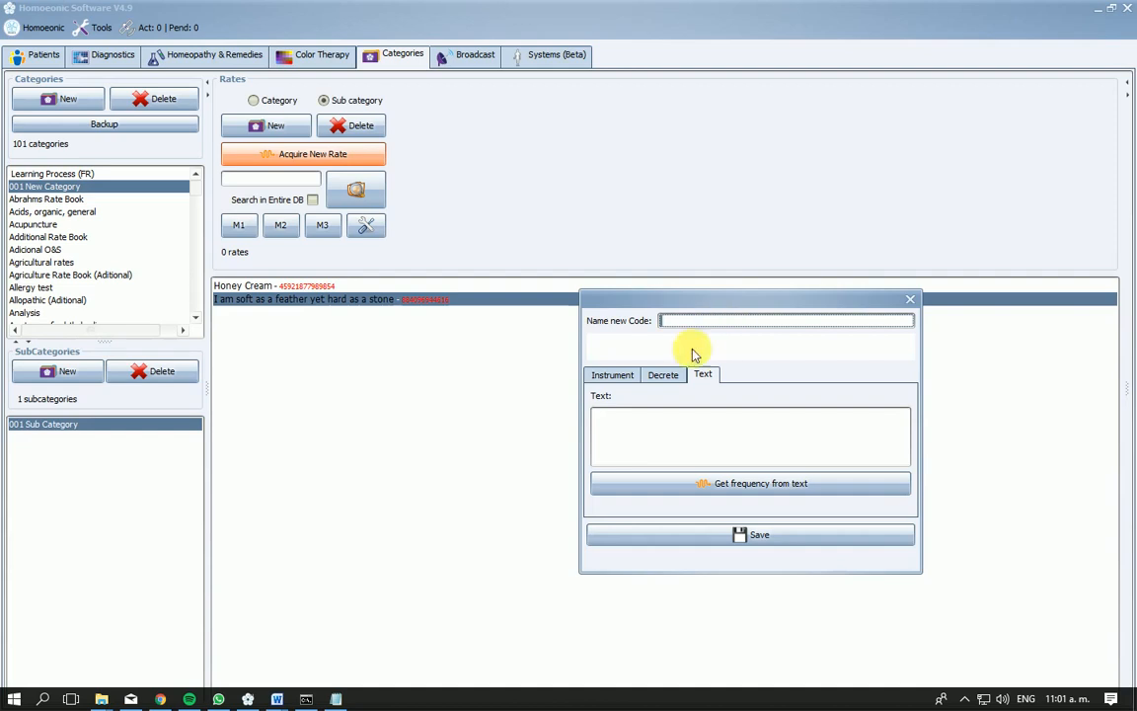
pyautogui.click(694, 435)
pyautogui.click(720, 482)
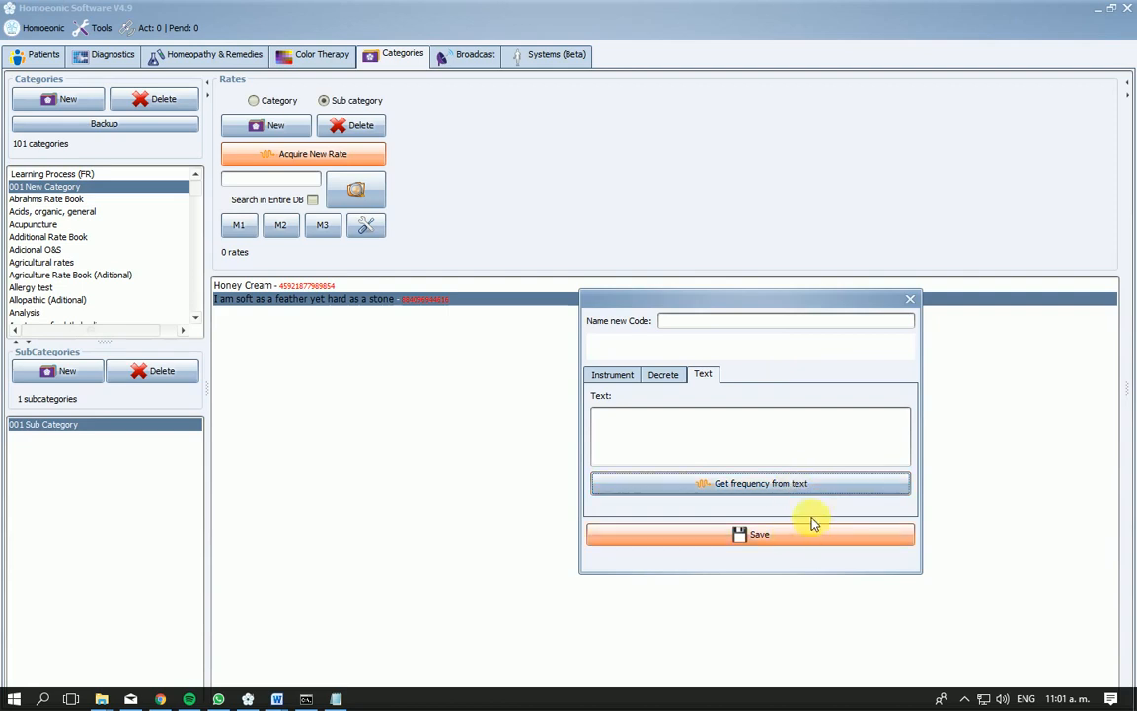
pyautogui.click(744, 540)
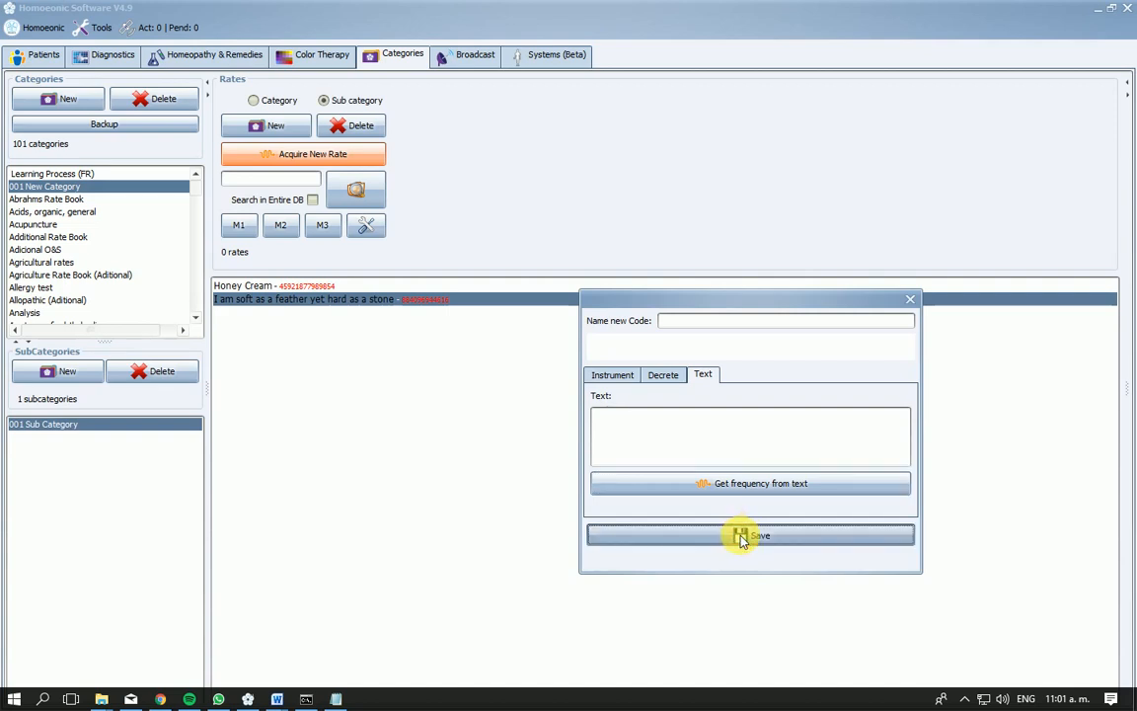
pyautogui.click(909, 300)
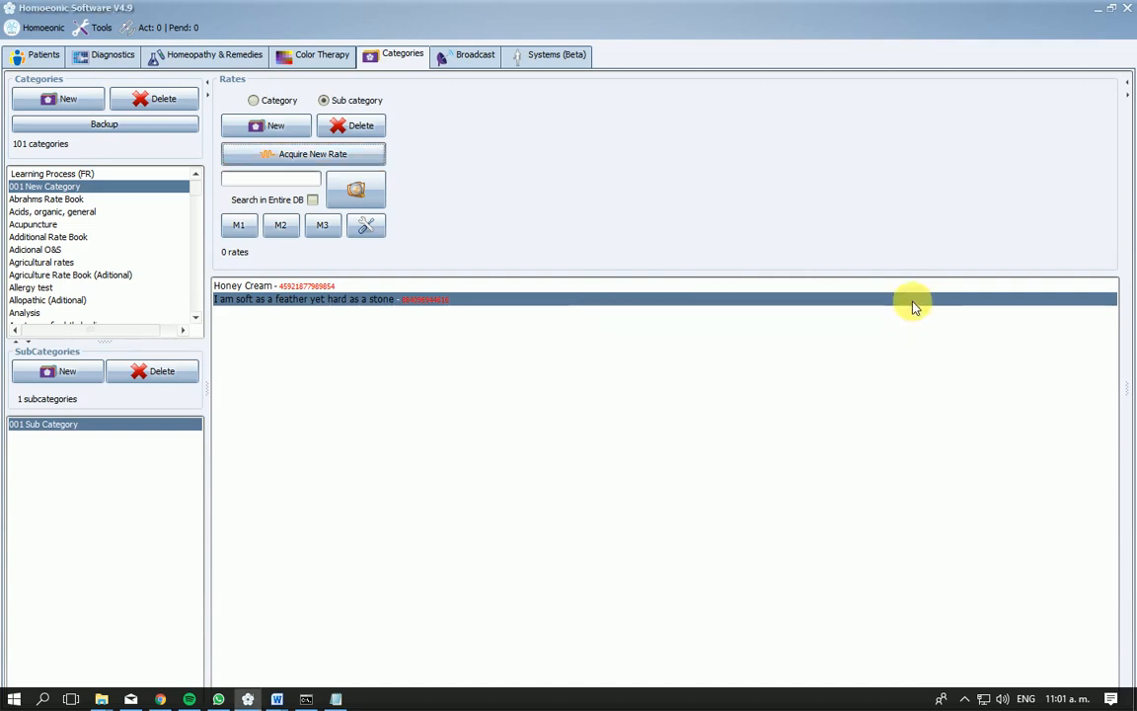
pyautogui.click(284, 129)
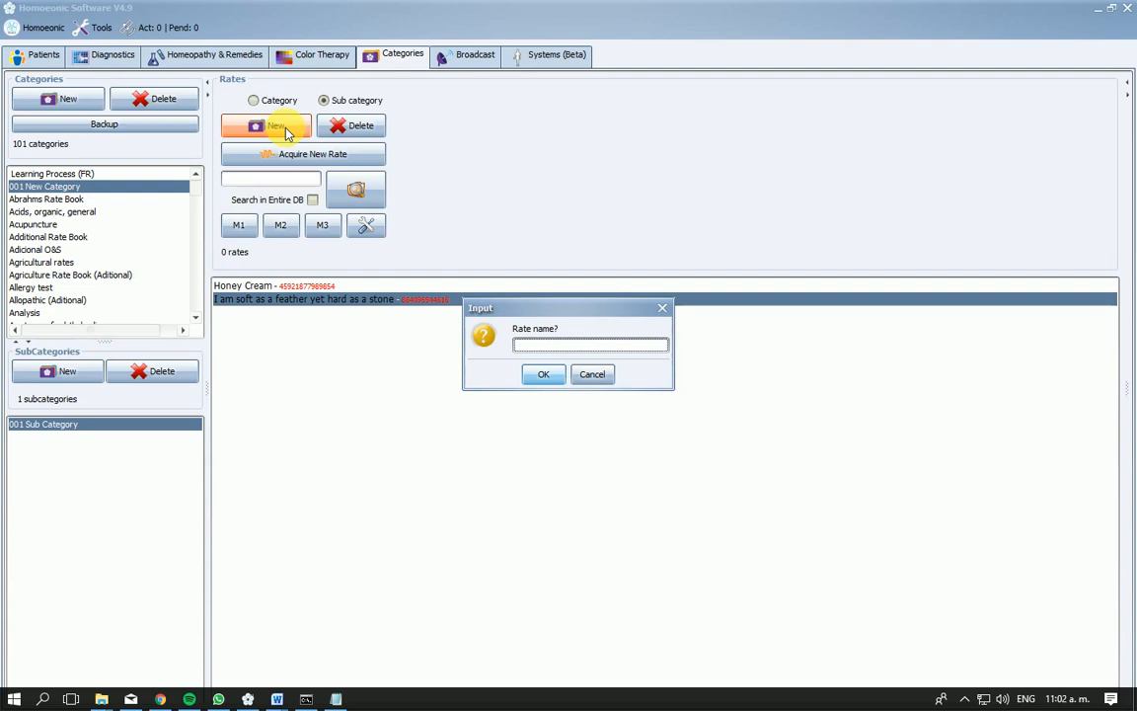
pyautogui.write('Ojocotl')
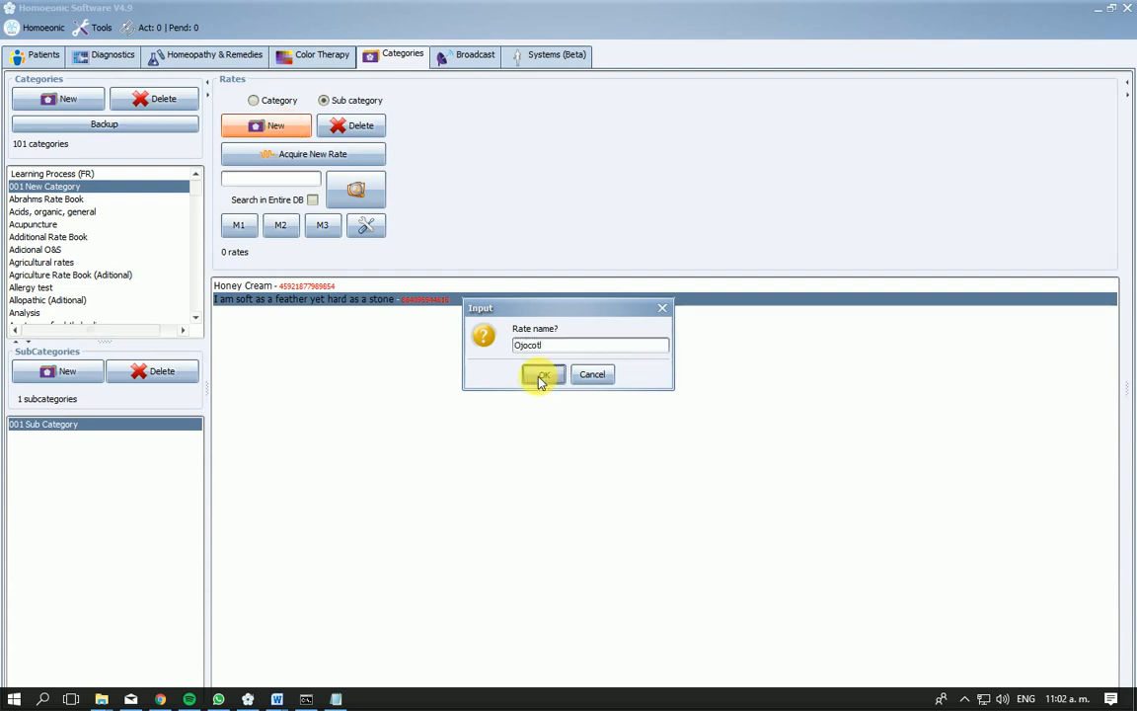
pyautogui.click(541, 377)
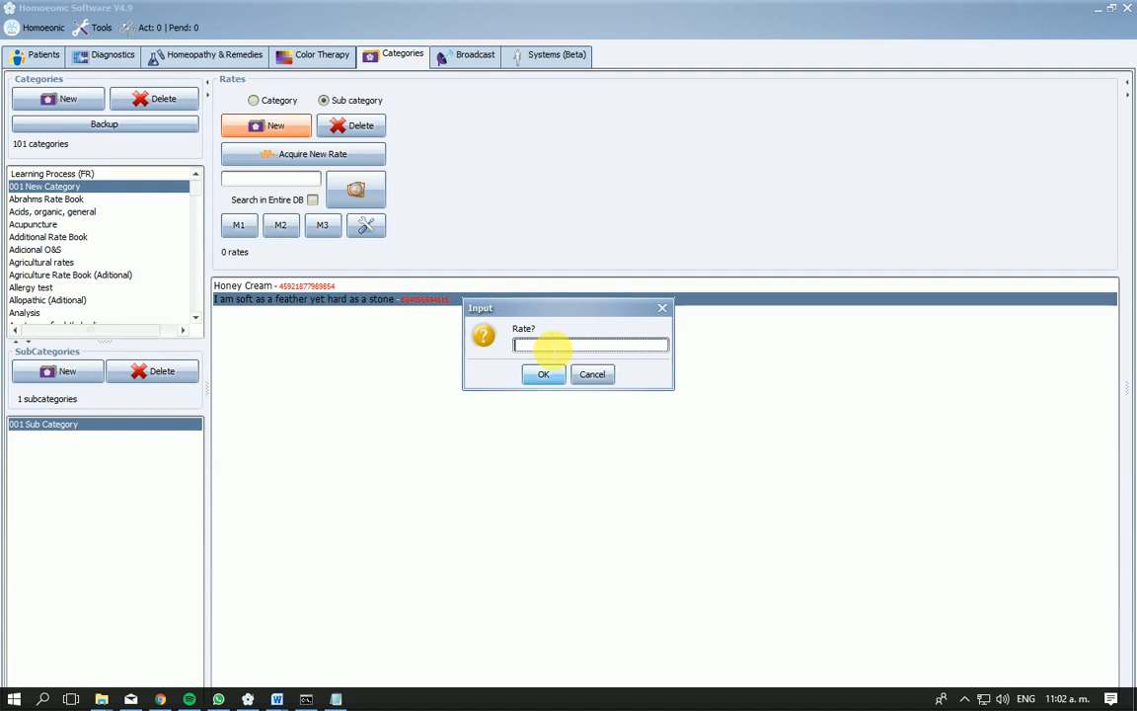
pyautogui.hotkey('ctrl', 'v')
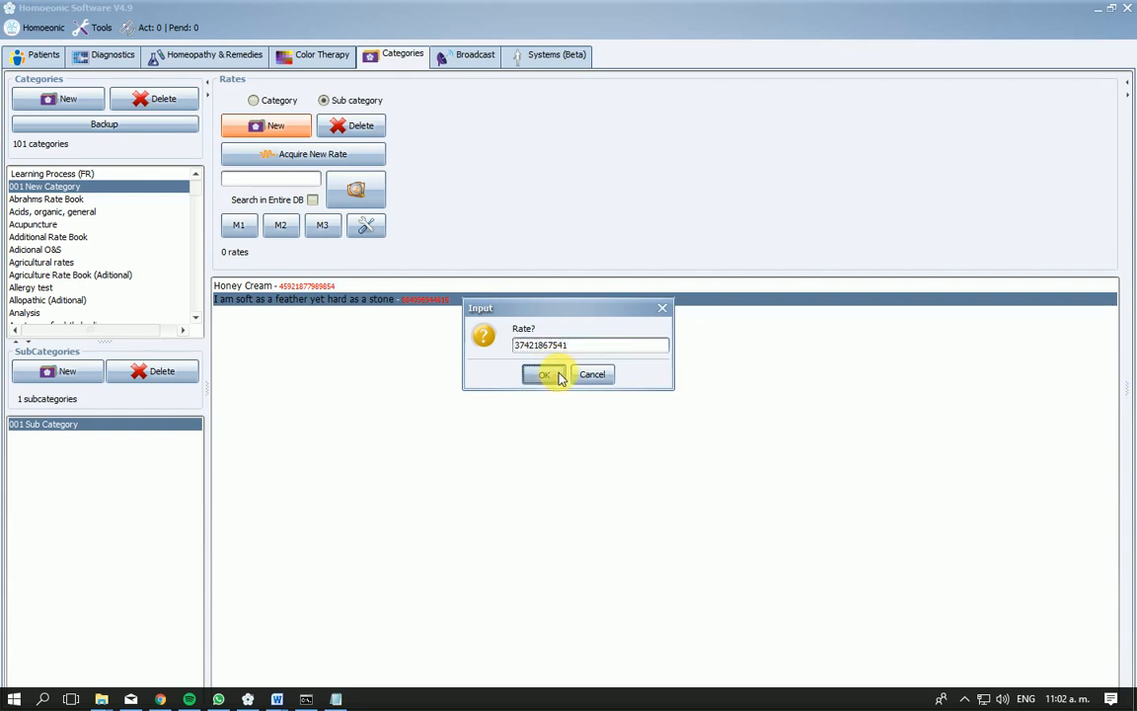
pyautogui.click(544, 373)
pyautogui.click(244, 313)
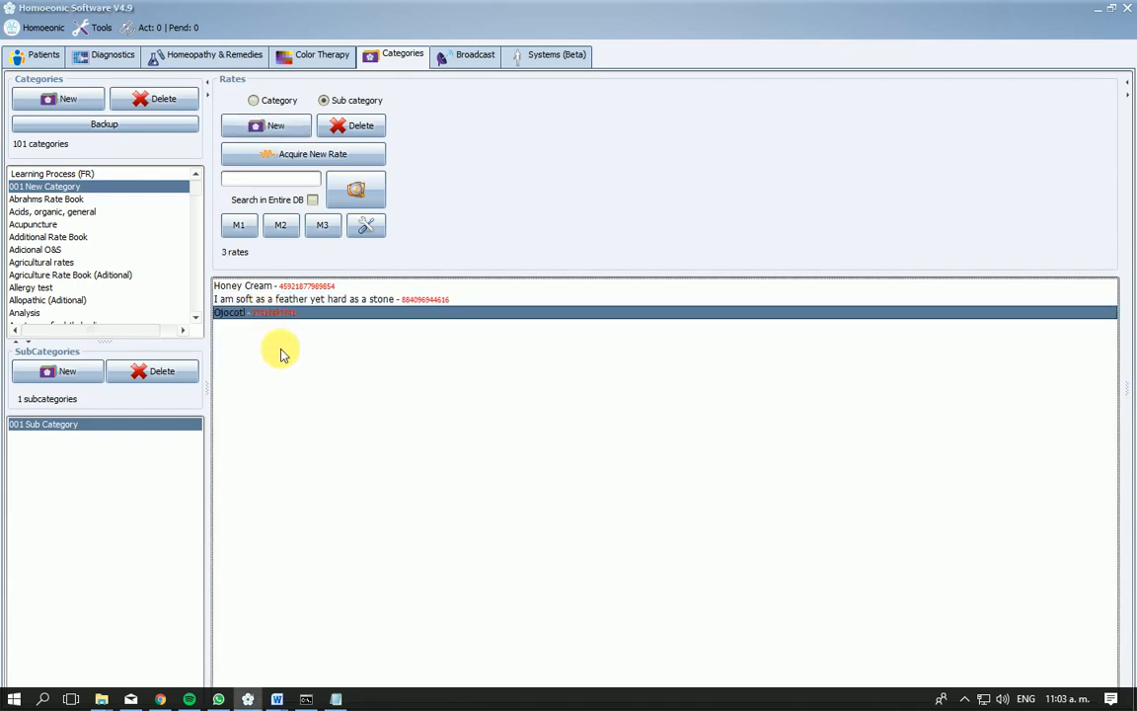